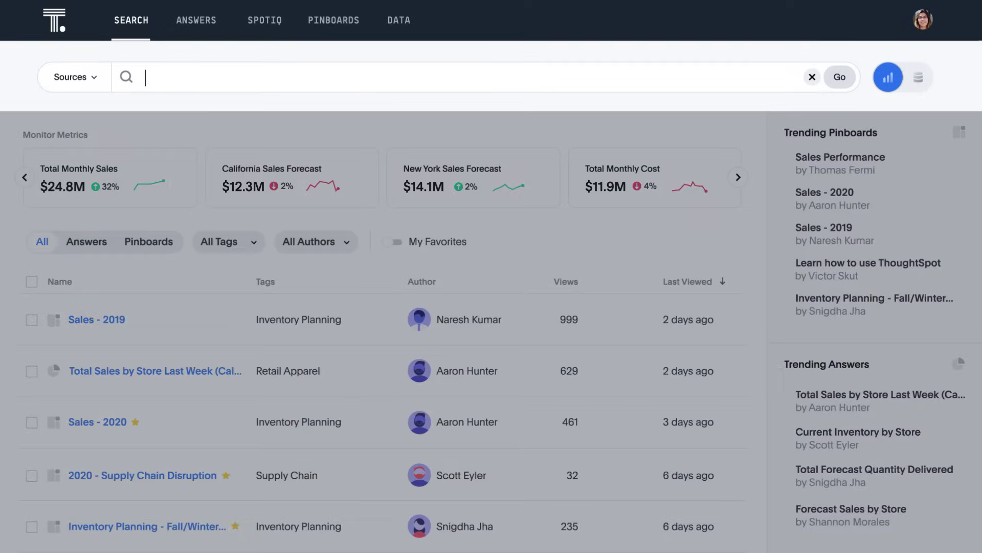
text(s stores sales)
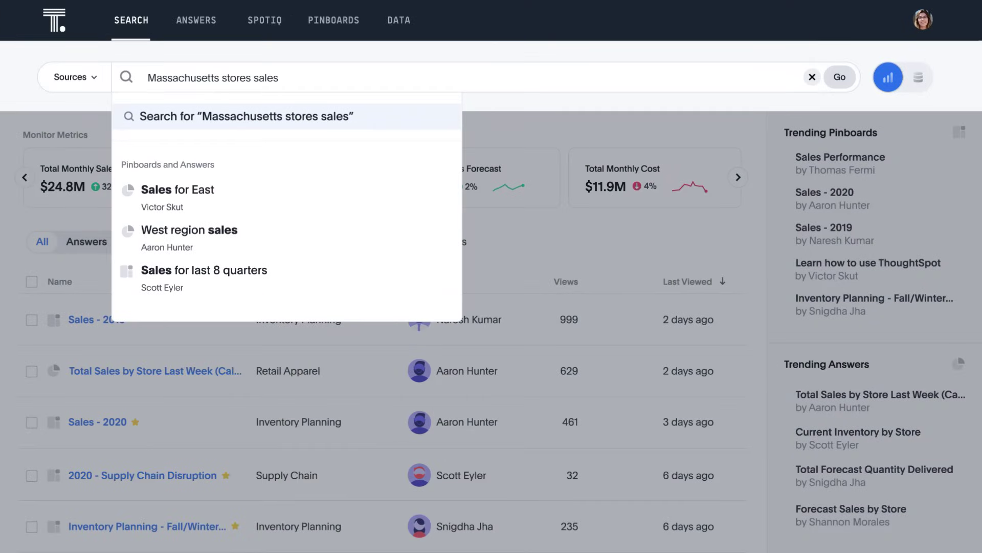
Search for 'Massachusetts stores sales' to list the 35 matching answers and pinboards.
key(Return)
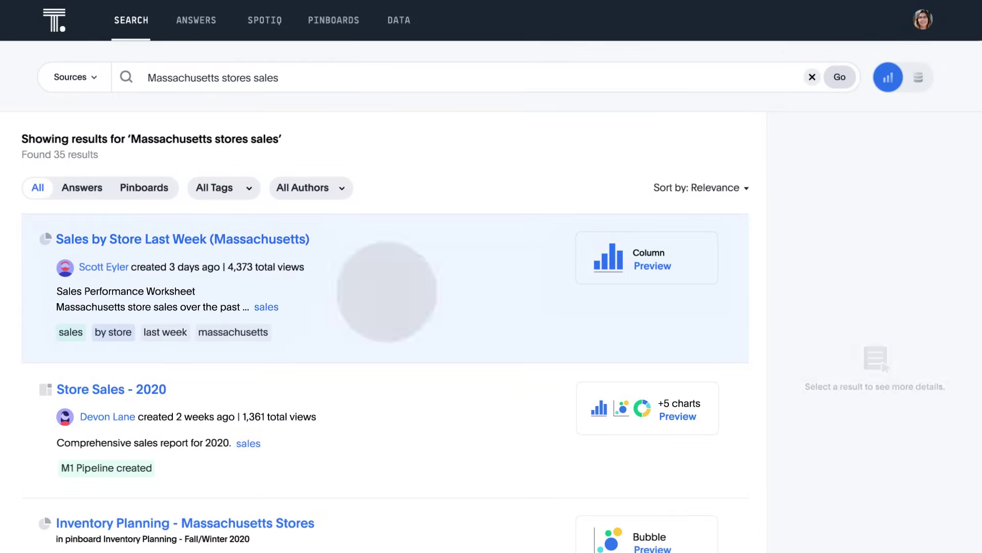
Open the Sales by Store Last Week (Massachusetts) answer from the results.
click(386, 292)
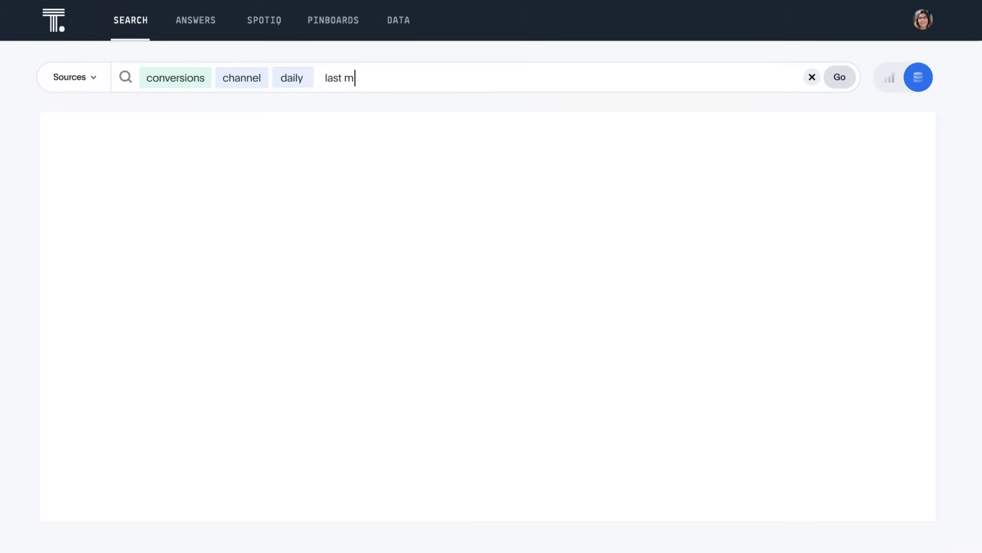
text(y campaign)
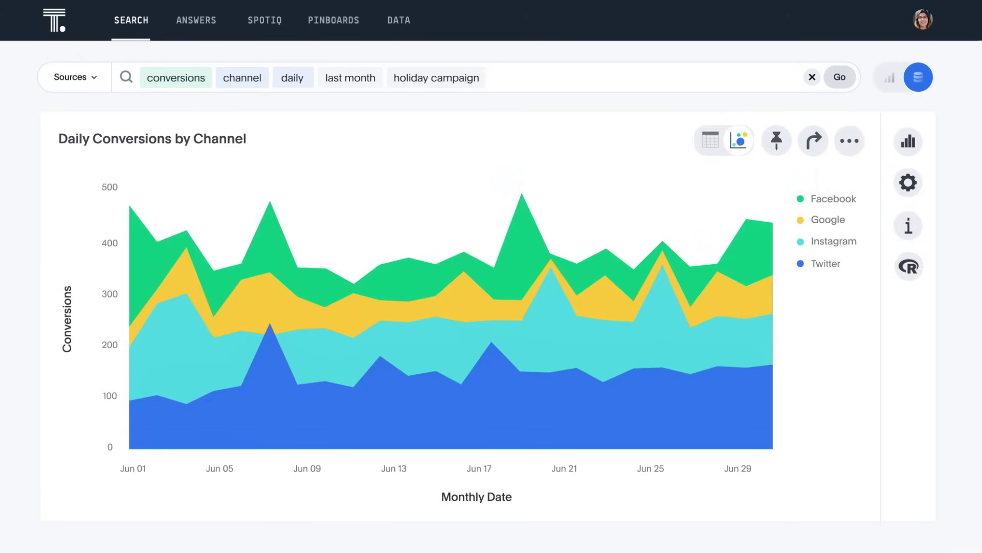
text(top5 sales product inventory on hand yesterday)
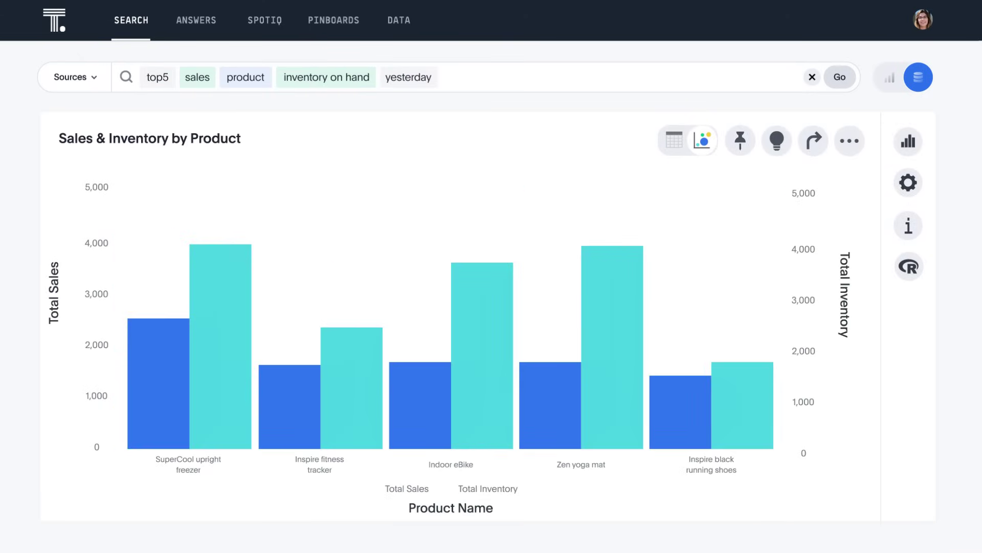
text(s late late delivery% s)
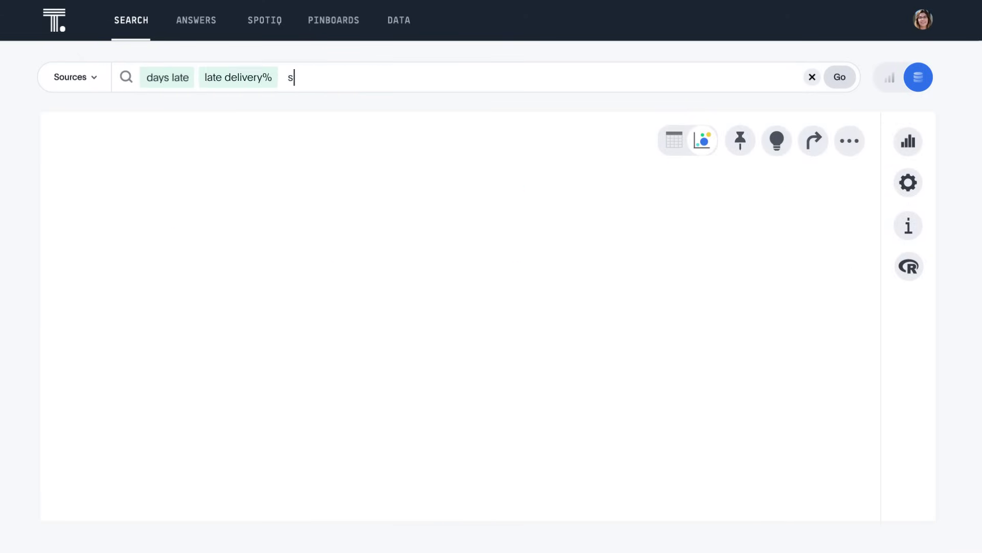
text(upplier last 12 months)
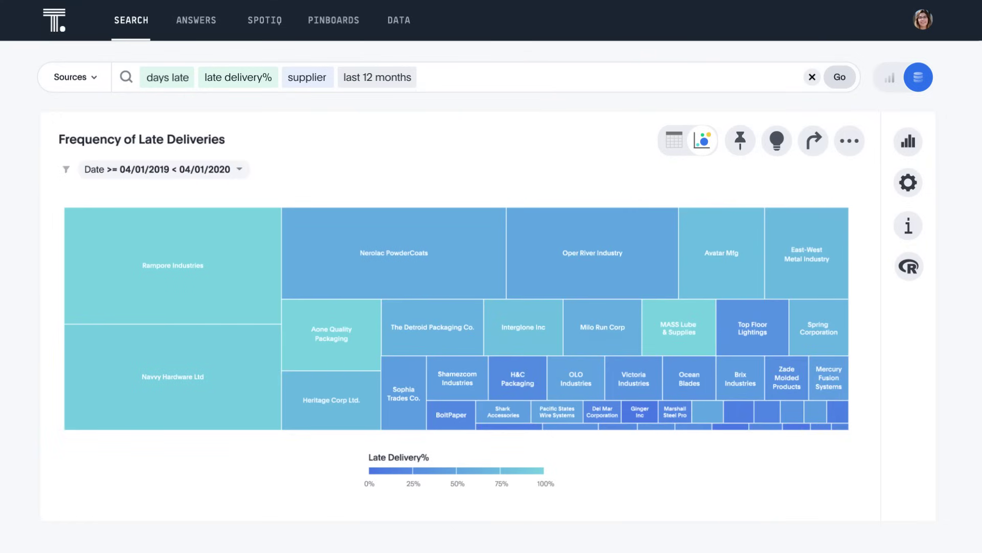
text(top 10 name current saving balance credit score >= 750)
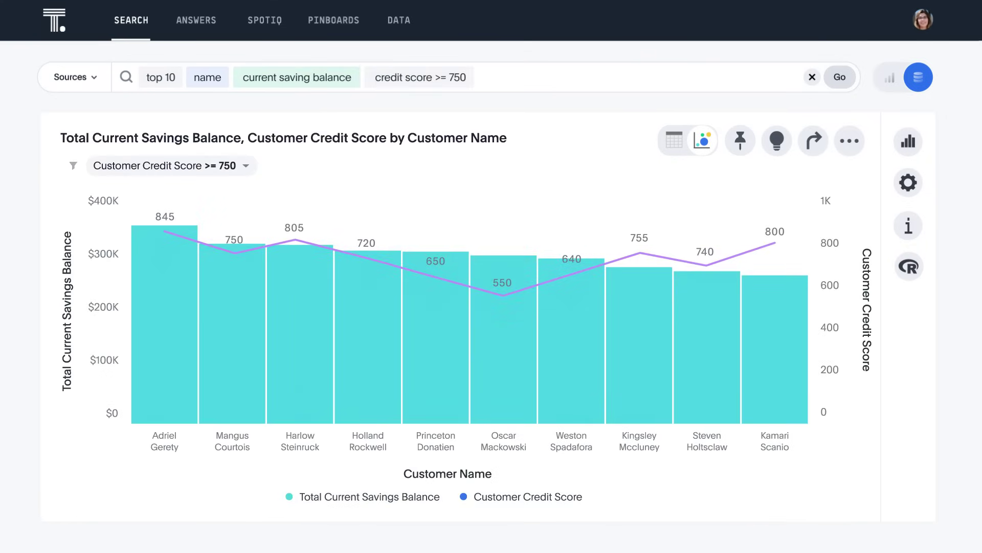